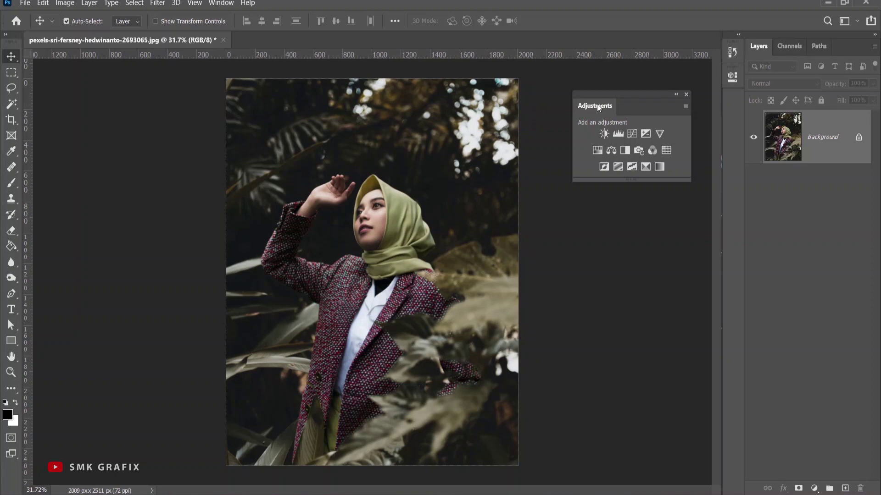
Add a Color Balance adjustment layer above the Background layer
left_click(610, 150)
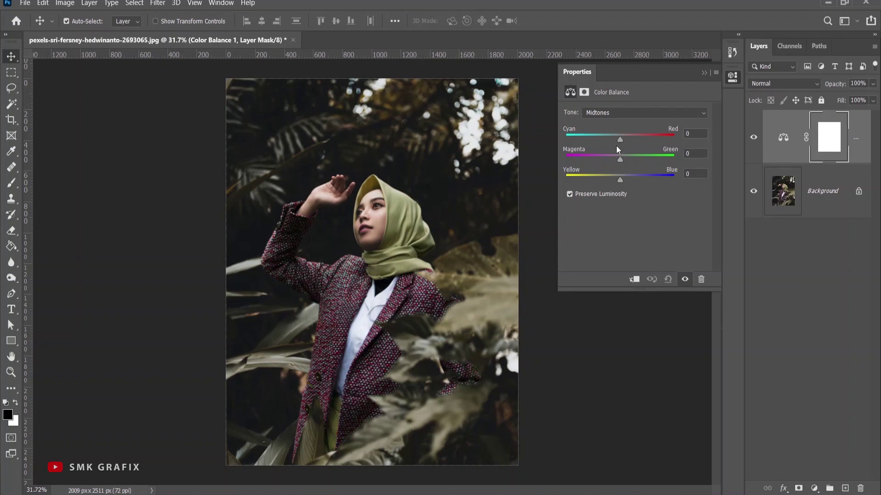
Examine where Color Balance is offered among the new adjustment layers and the direct image adjustments, checking the latter with the Background layer selected
left_click(89, 3)
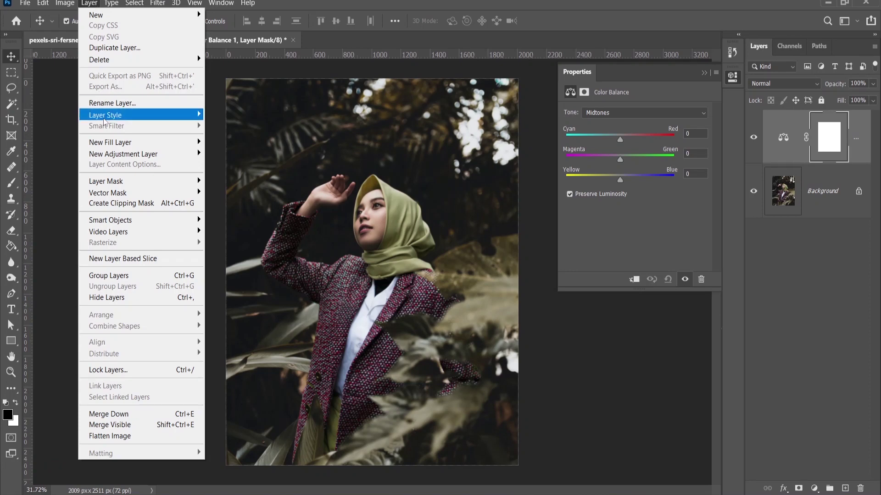
mouse_move(112, 157)
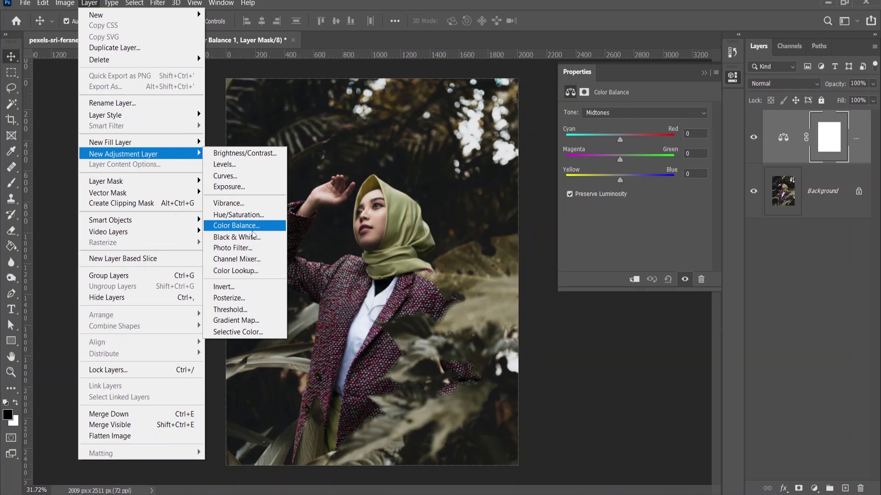
left_click(407, 33)
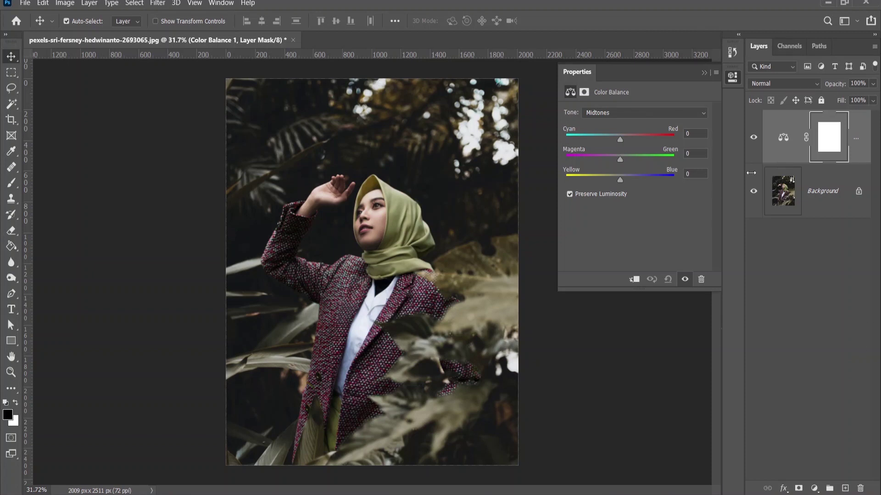
left_click(814, 488)
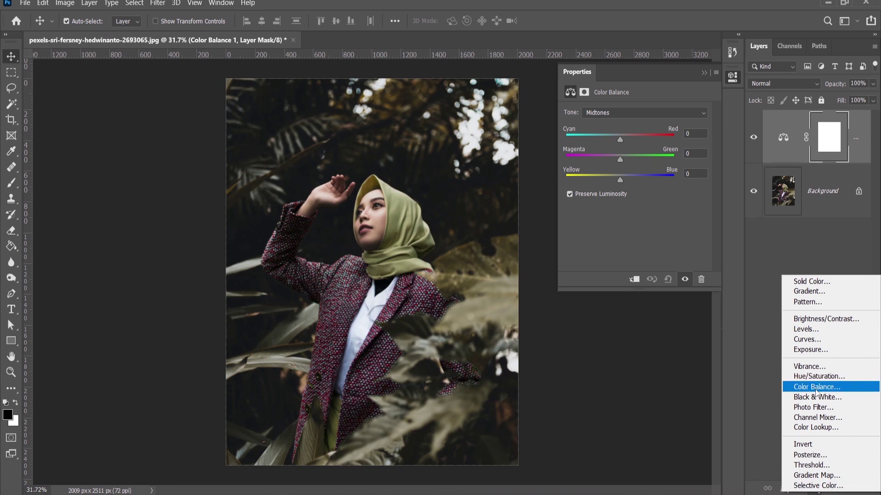
left_click(67, 4)
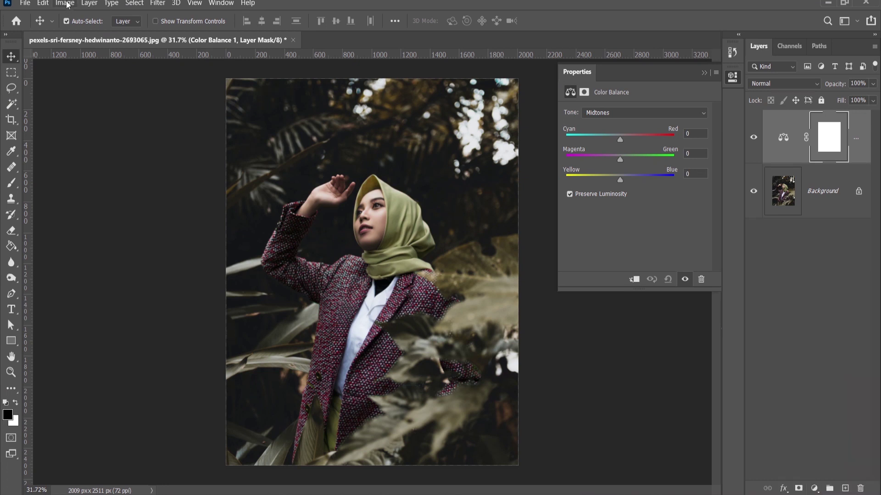
left_click(67, 5)
mouse_move(91, 31)
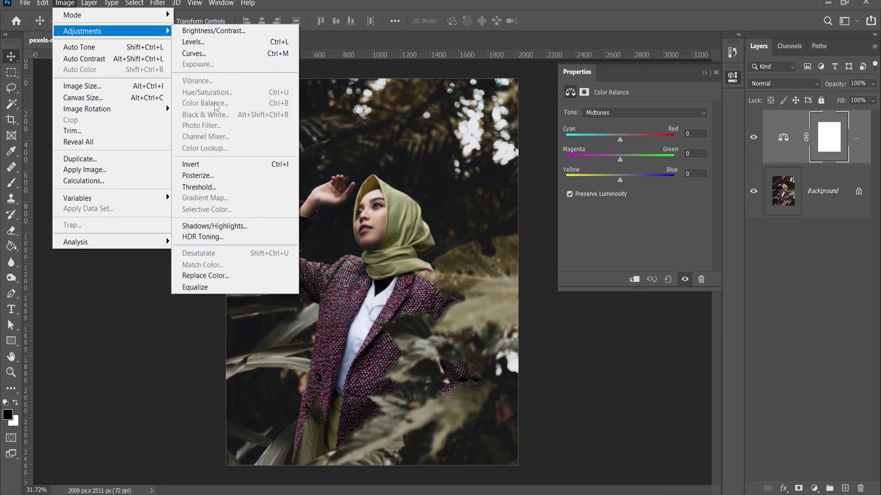
left_click(791, 197)
left_click(795, 199)
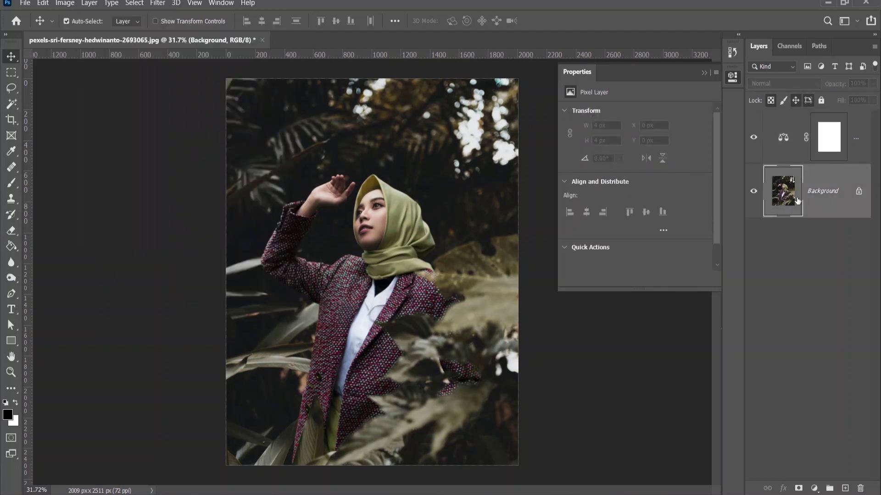
left_click(64, 4)
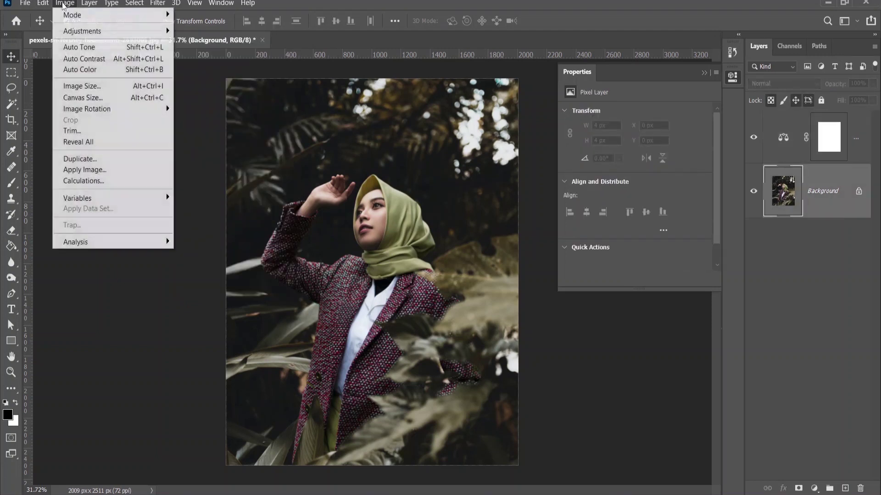
mouse_move(77, 32)
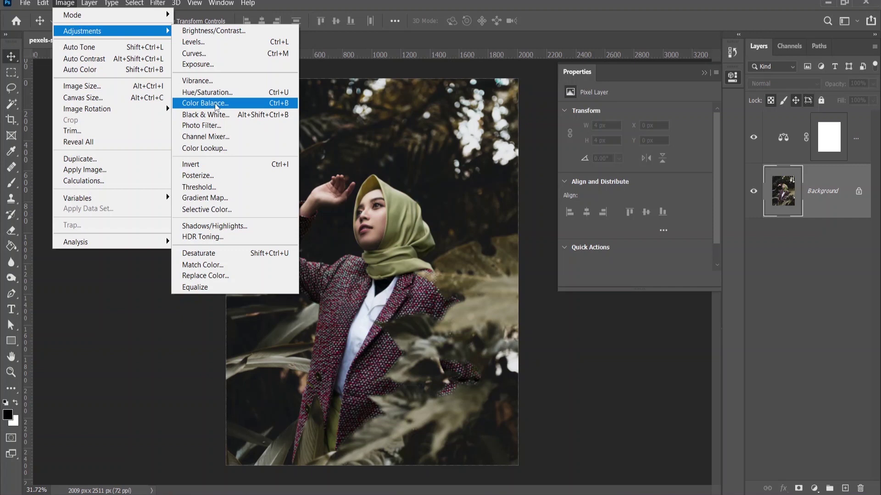
left_click(438, 3)
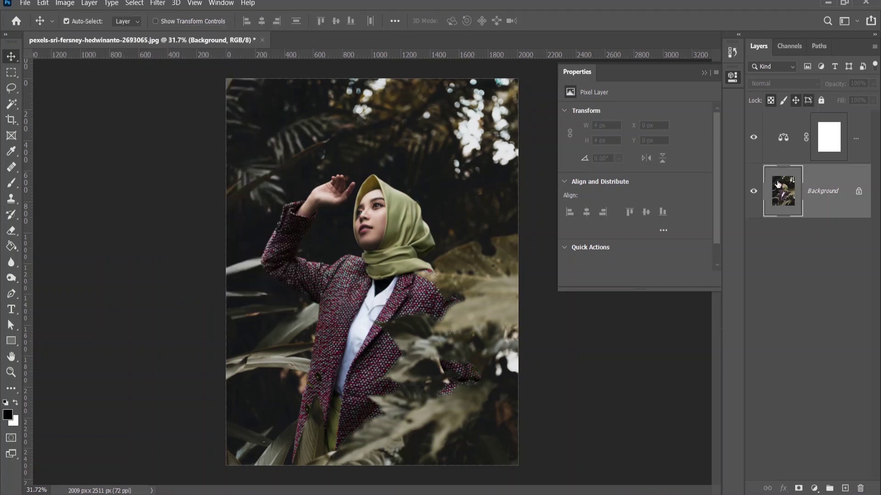
Try adding a second Color Balance adjustment layer directly above the Background, and undo it
left_click(814, 489)
left_click(816, 383)
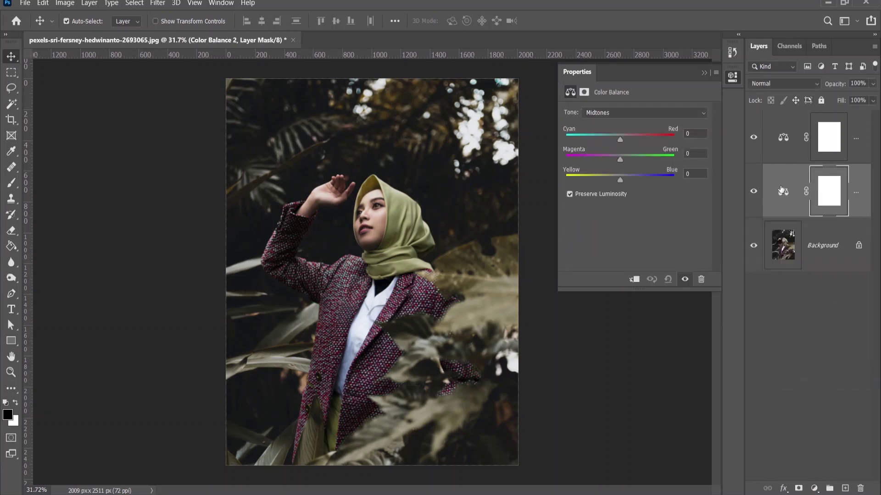
key("ctrl+z")
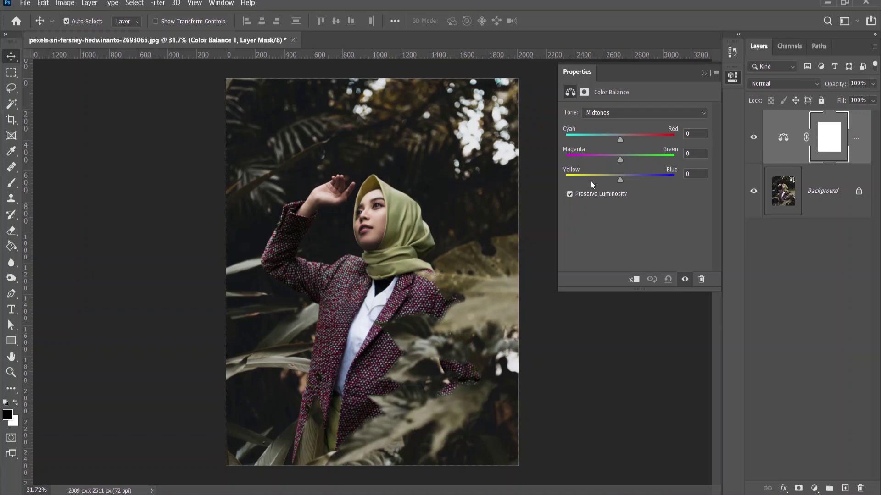
Try a midtone balance of Cyan–Red -23, Magenta–Green +16 and Yellow–Blue +47, and reset the adjustment
left_click_drag(620, 180, 644, 180)
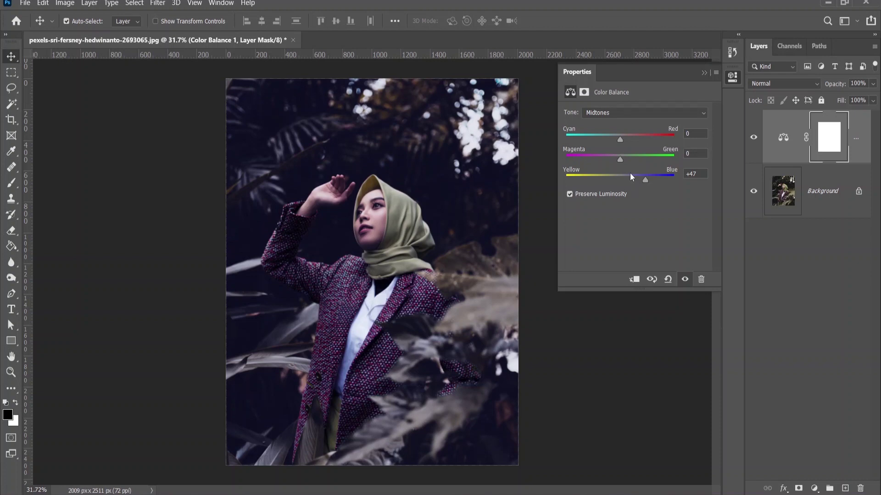
left_click_drag(620, 160, 609, 144)
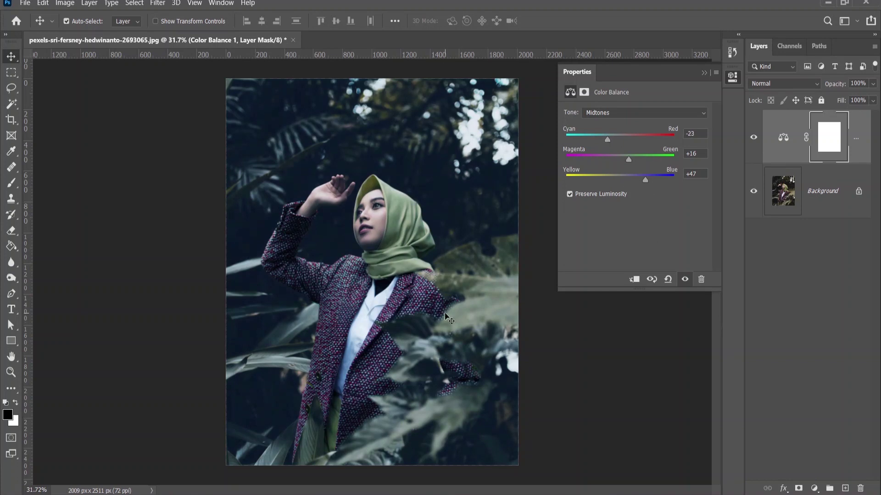
left_click(668, 279)
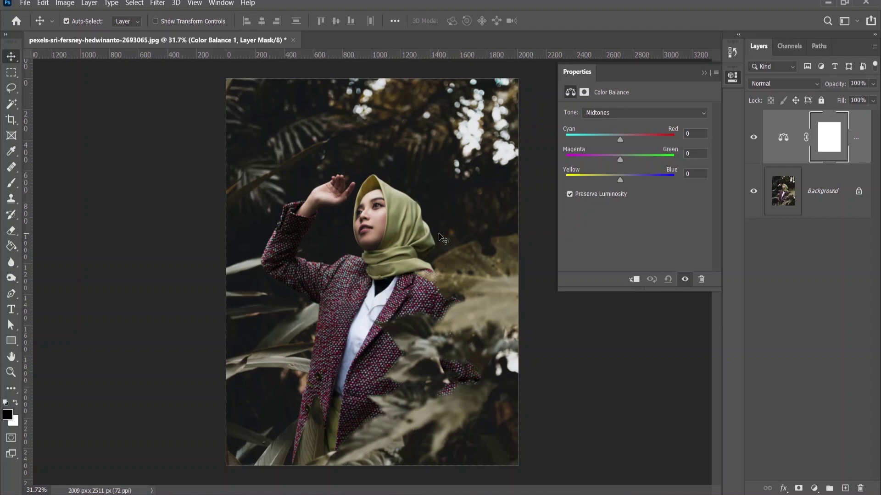
Try shifting the midtone color balance with Preserve Luminosity turned off, and reset the adjustment
left_click(569, 193)
left_click_drag(619, 180, 621, 161)
left_click(667, 279)
Set the midtones to Cyan–Red -4, Magenta–Green +11 and Yellow–Blue +26
left_click(604, 112)
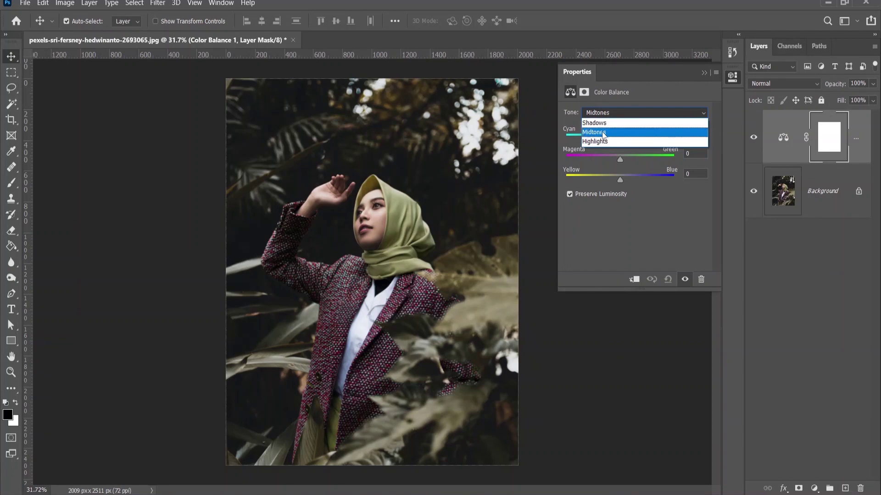
left_click(604, 133)
left_click_drag(620, 160, 619, 146)
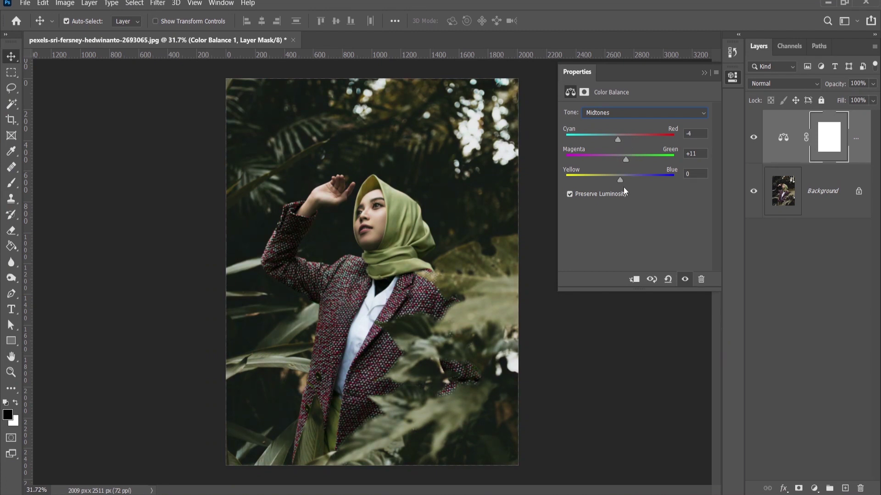
left_click_drag(620, 177, 634, 180)
Adjust the shadows' color balance, shifting Cyan–Red slightly toward red and Yellow–Blue slightly toward blue
left_click(633, 113)
left_click(630, 122)
left_click_drag(620, 139, 623, 159)
left_click_drag(619, 179, 621, 181)
Fine-tune the highlights' Cyan–Red, Magenta–Green and Yellow–Blue balances
left_click(608, 113)
left_click(600, 144)
left_click_drag(620, 140, 623, 141)
left_click_drag(621, 182, 617, 182)
mouse_move(619, 162)
left_mouse_down()
mouse_move(627, 162)
mouse_move(611, 164)
mouse_move(628, 141)
mouse_move(610, 144)
mouse_move(616, 148)
left_mouse_up()
left_click_drag(616, 147, 619, 148)
left_click_drag(617, 179, 622, 181)
Readjust the midtones' color balance, shifting Magenta–Green toward magenta and reducing the blue, and collapse the adjustment's properties
left_click(620, 113)
left_click(618, 132)
left_click_drag(624, 159, 616, 159)
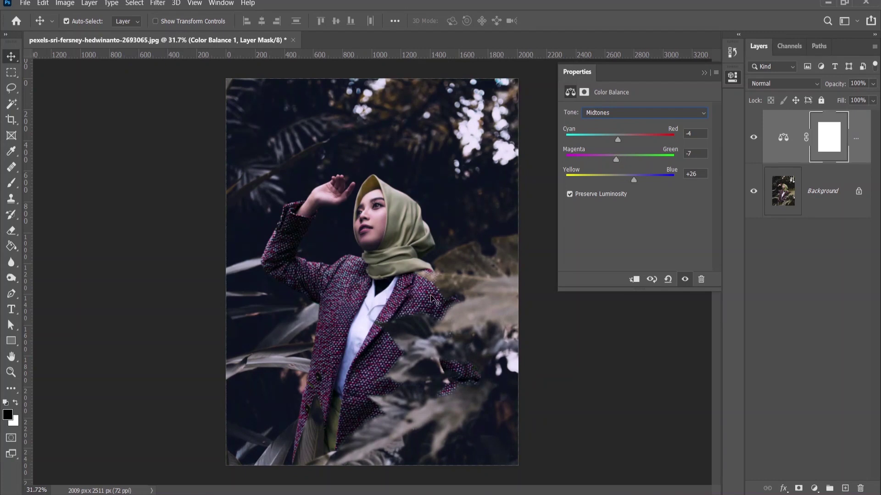
left_click(616, 158)
left_click_drag(619, 136, 618, 136)
left_click_drag(633, 180, 628, 160)
left_click(621, 113)
left_click(617, 124)
left_click(703, 72)
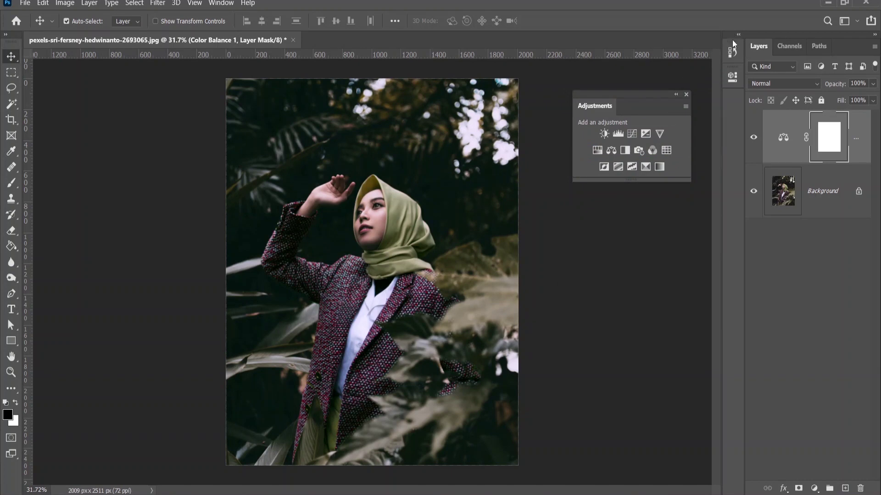
Compare the original photo with the color-balanced version using the history states, ending on the latest Color Balance modification
left_click(731, 52)
scroll(636, 101, "up", 3)
left_click(636, 101)
scroll(636, 104, "down", 2)
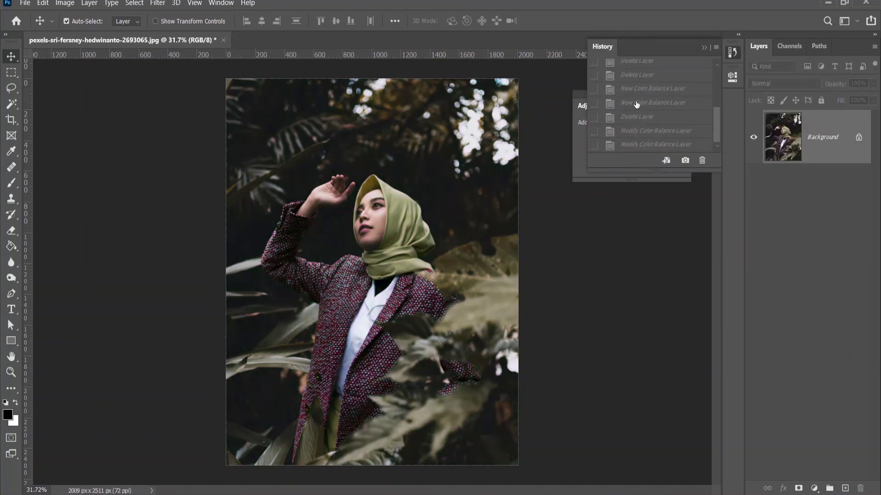
left_click(634, 147)
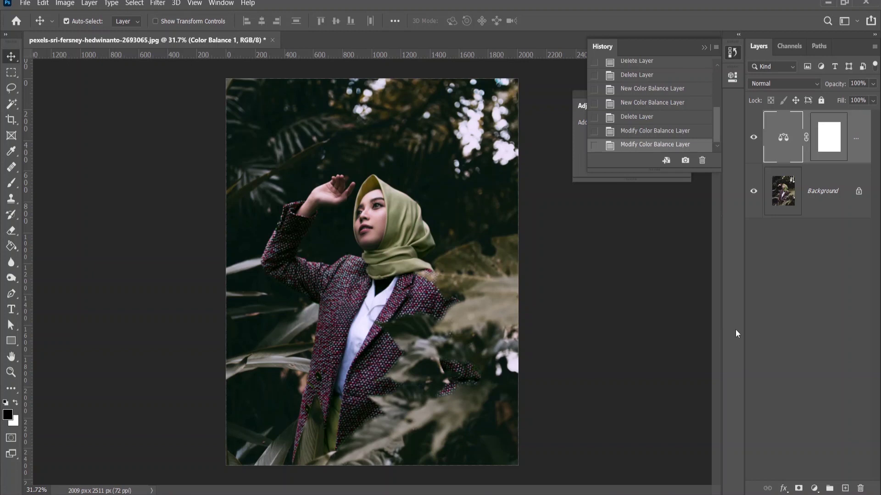
Add a Photo Filter adjustment layer using Cooling Filter (LBB) at 58% density
left_click(814, 488)
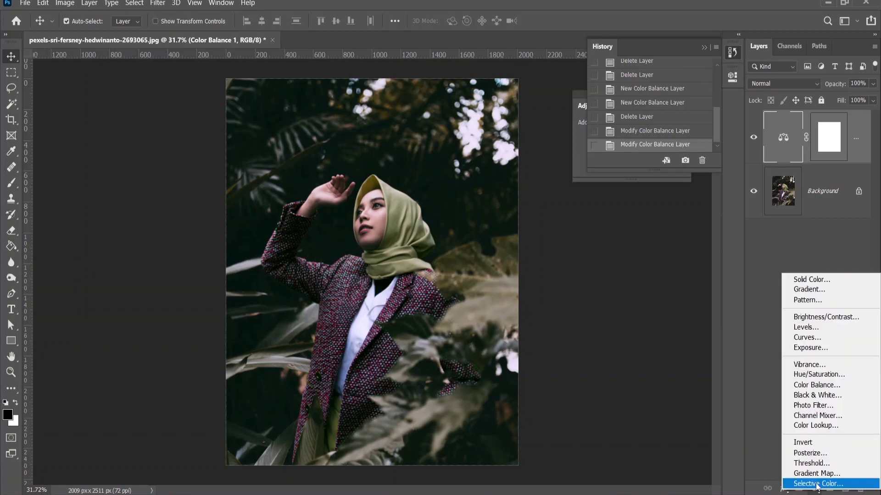
left_click(813, 406)
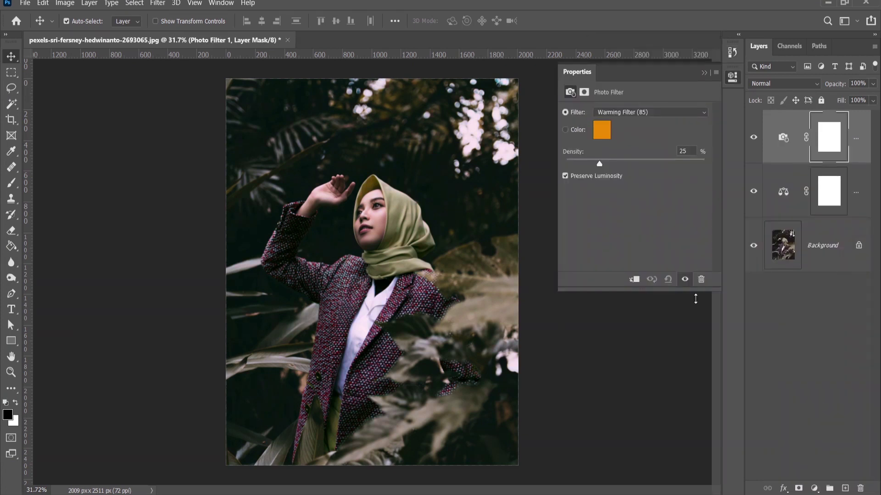
left_click(635, 111)
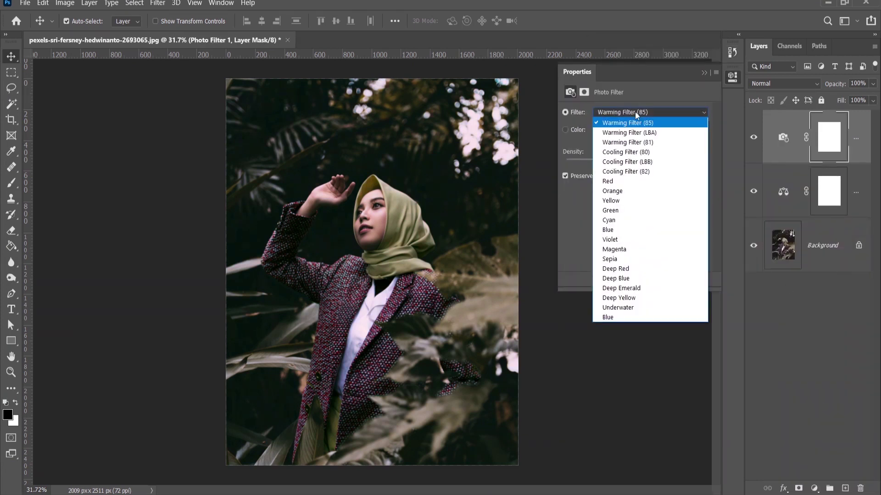
left_click(630, 163)
left_click_drag(601, 163, 646, 166)
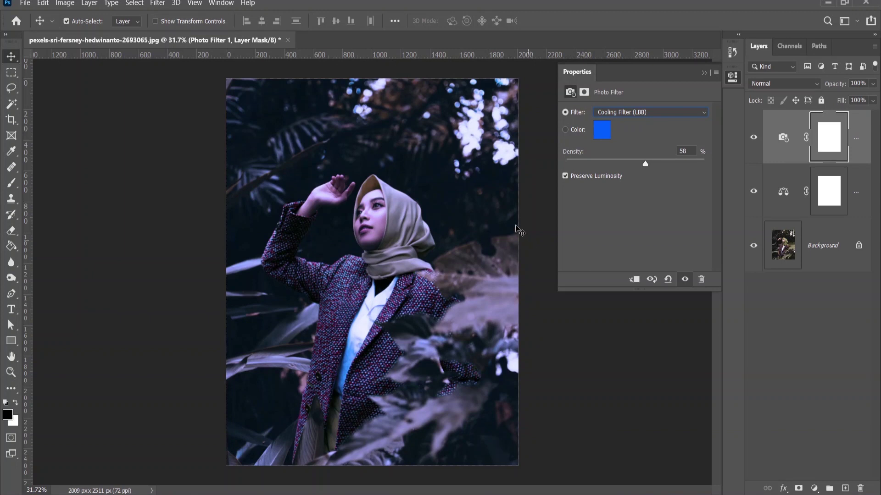
Switch the photo filter to Warming Filter (LBA) and set its density to 39%
left_click(623, 112)
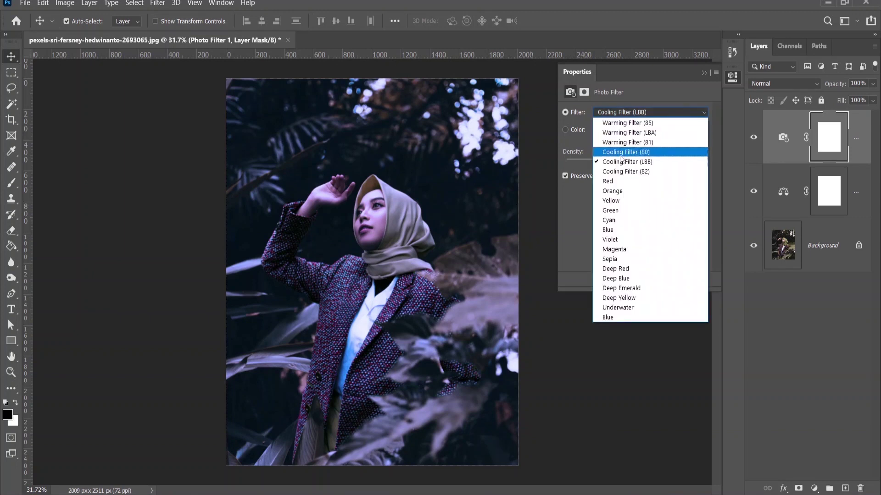
left_click(621, 133)
left_click_drag(645, 164, 610, 165)
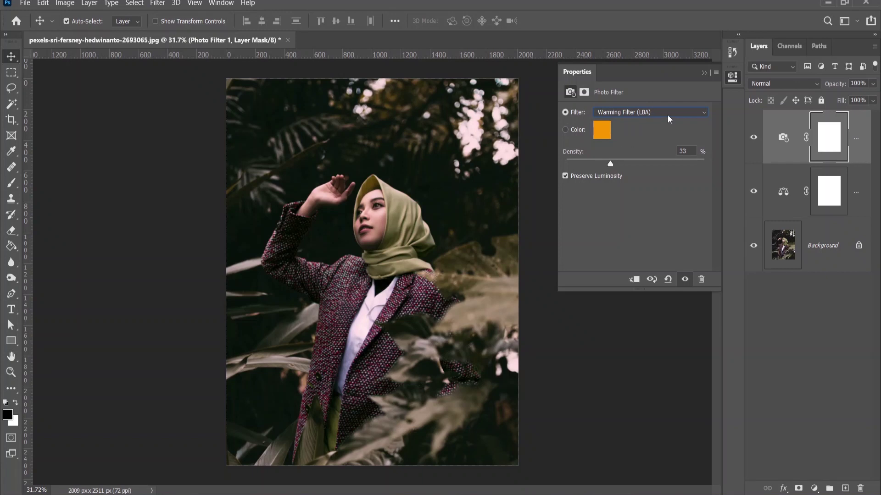
left_click_drag(610, 164, 619, 163)
Try the Violet, Magenta and Deep Blue presets on the photo filter
left_click(626, 114)
left_click(612, 238)
left_click(633, 113)
left_click(619, 250)
left_click(627, 115)
left_click(629, 277)
left_click(640, 112)
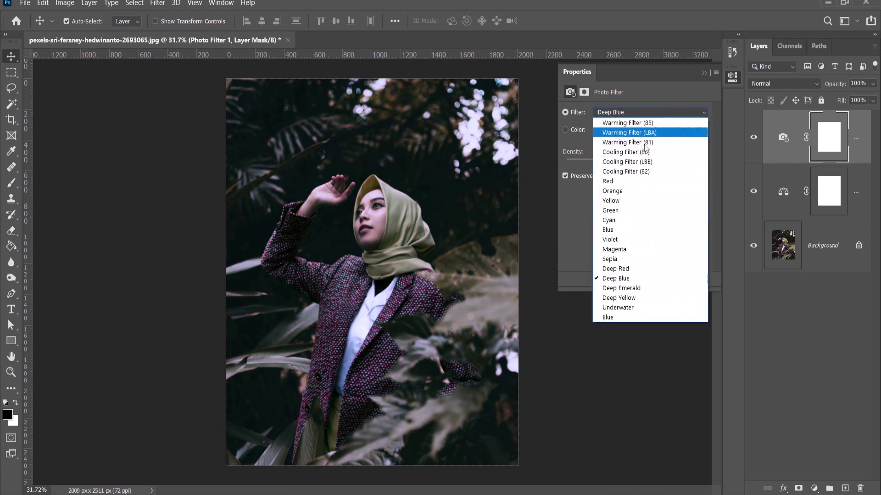
left_click(583, 224)
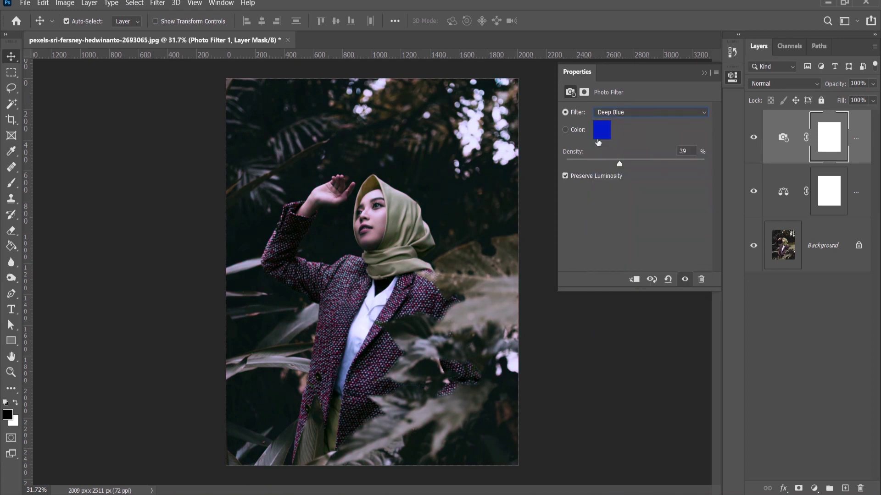
Switch the photo filter to a custom bright magenta color and set its density to 53%
left_click(566, 131)
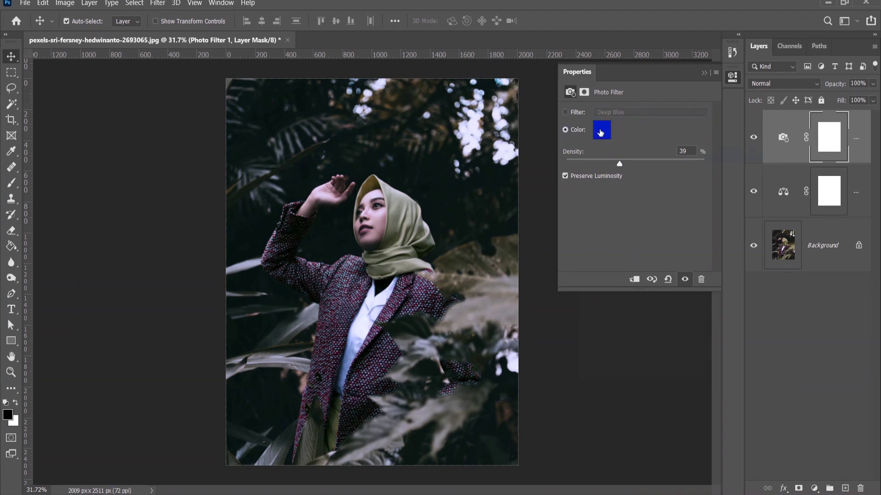
left_click(595, 132)
mouse_move(734, 200)
left_mouse_down()
mouse_move(737, 180)
mouse_move(738, 199)
left_mouse_up()
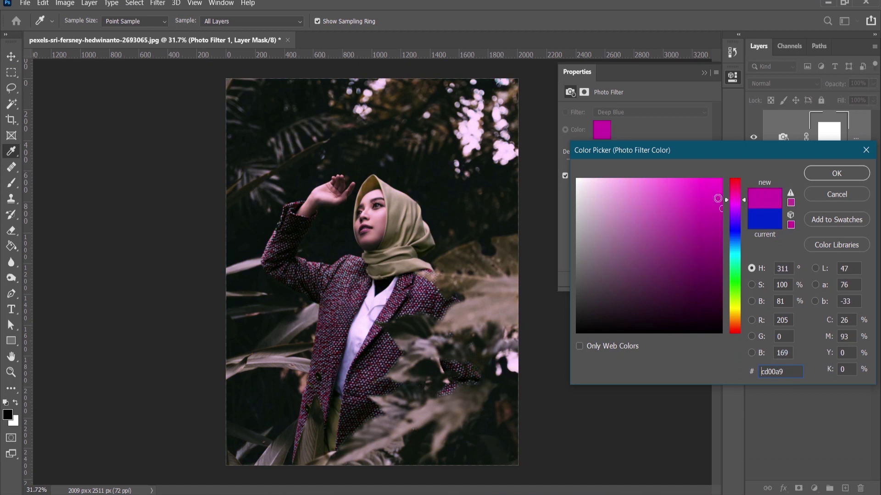
left_click(830, 173)
left_click_drag(620, 164, 638, 165)
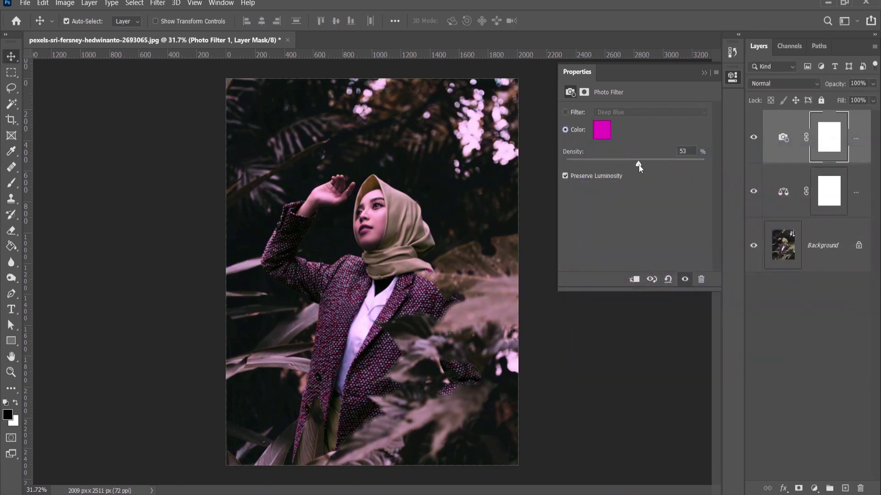